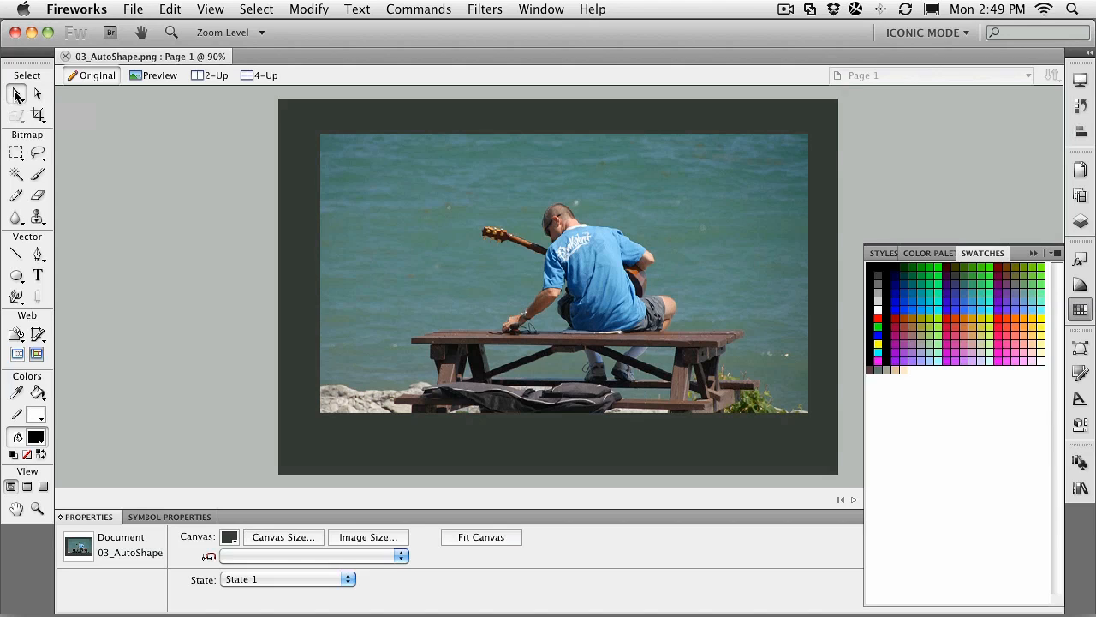
# Step: Draw a beveled rectangle auto shape about 98 × 27 pixels below the photo's lower left corner
pyautogui.click(579, 262)
pyautogui.click(21, 280)
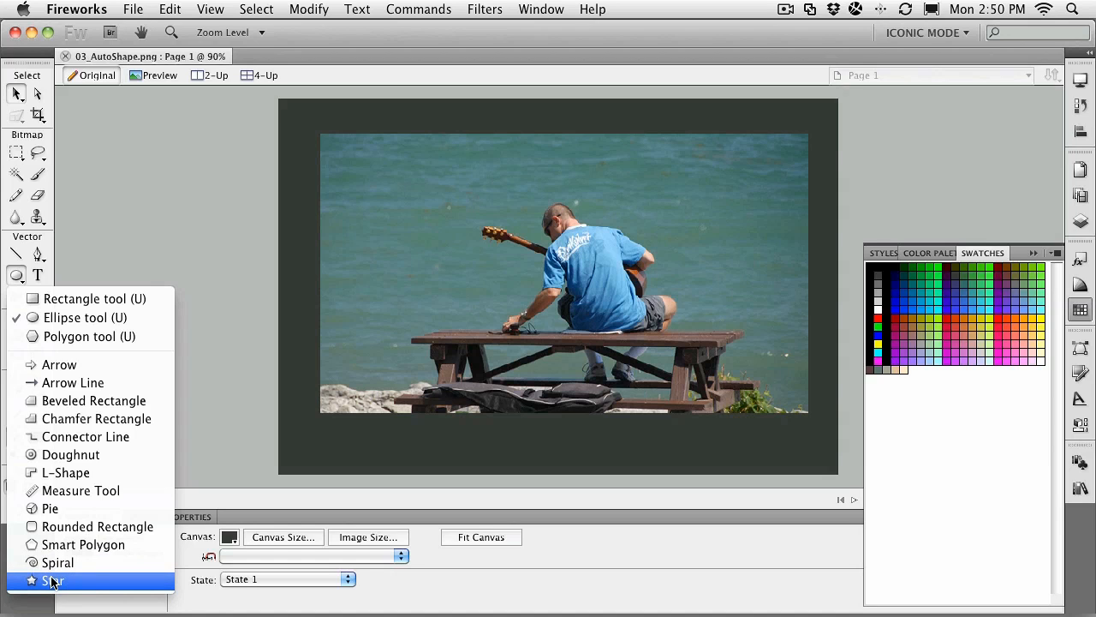
pyautogui.click(68, 403)
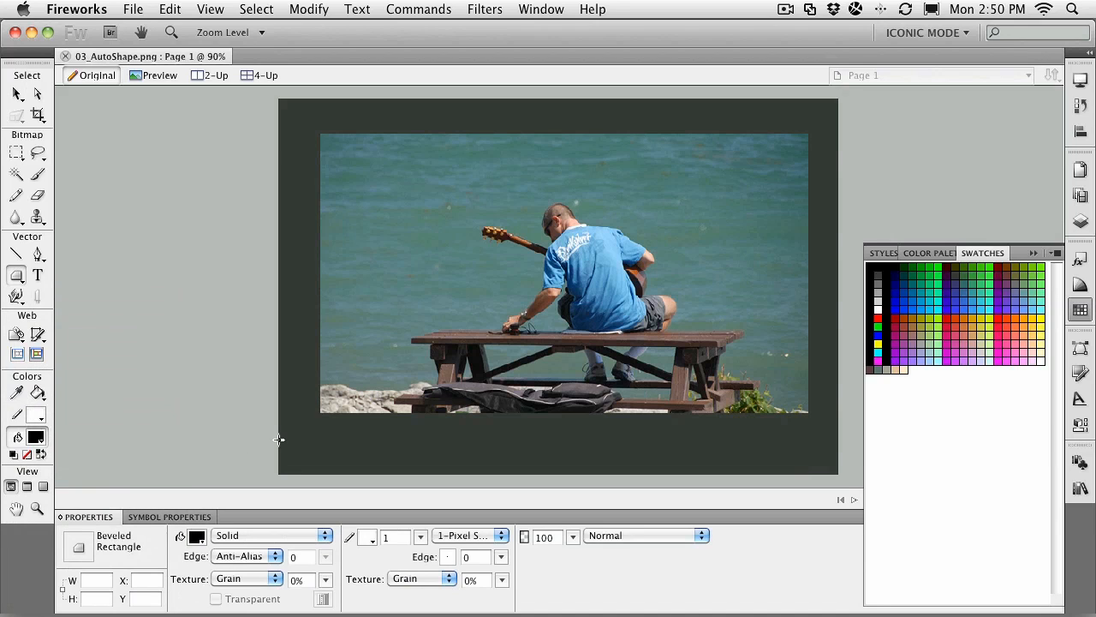
pyautogui.moveTo(325, 431); pyautogui.dragTo(402, 455)
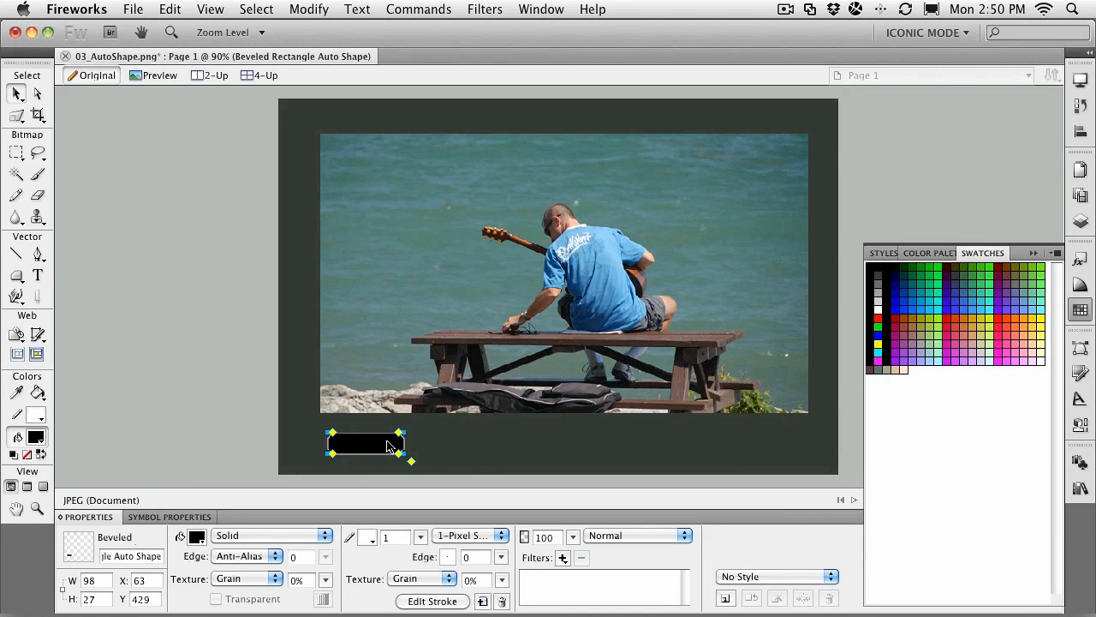
# Step: Adjust the beveled rectangle's corner bevels and resize the shape to about 82 × 29 pixels
pyautogui.click(37, 508)
pyautogui.moveTo(289, 405); pyautogui.dragTo(467, 489)
pyautogui.click(17, 94)
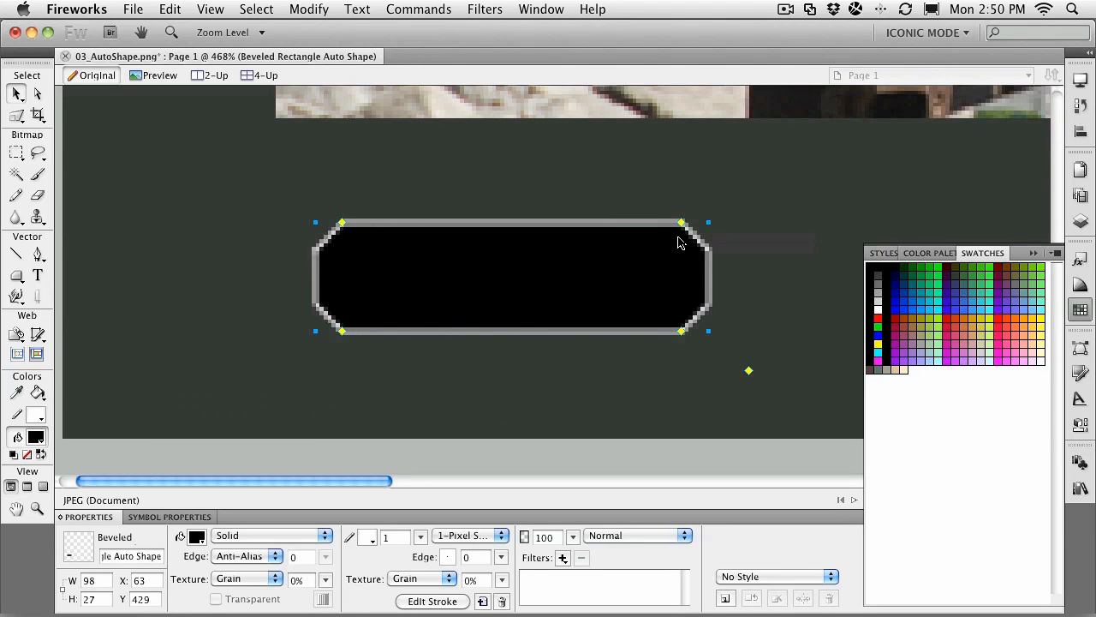
pyautogui.moveTo(682, 226); pyautogui.dragTo(577, 228)
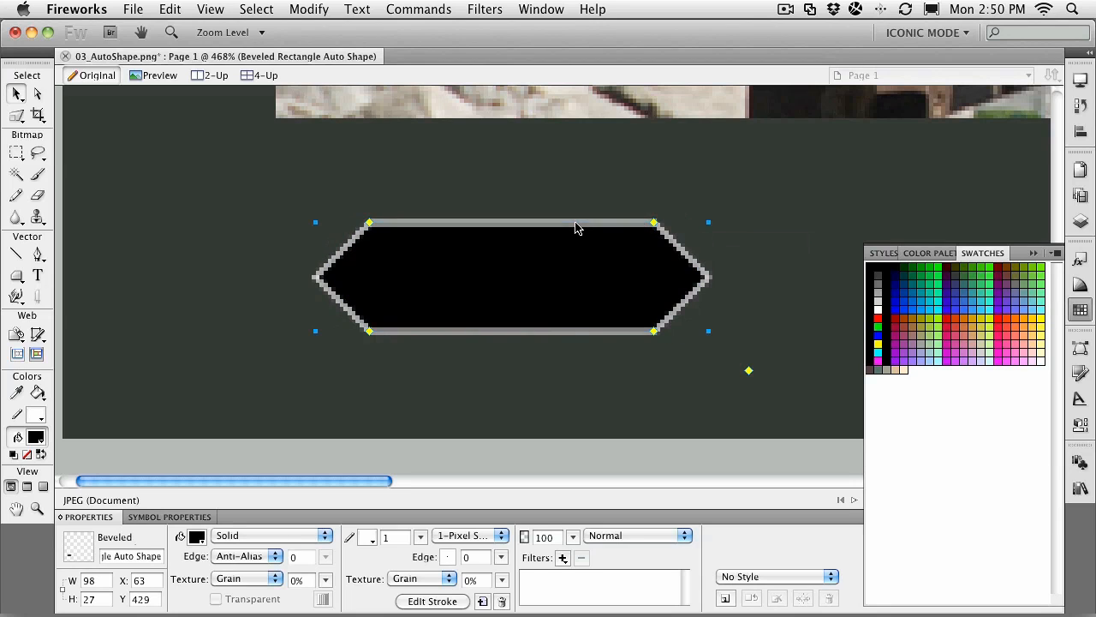
pyautogui.moveTo(654, 226); pyautogui.dragTo(677, 226)
pyautogui.moveTo(751, 377); pyautogui.dragTo(688, 379)
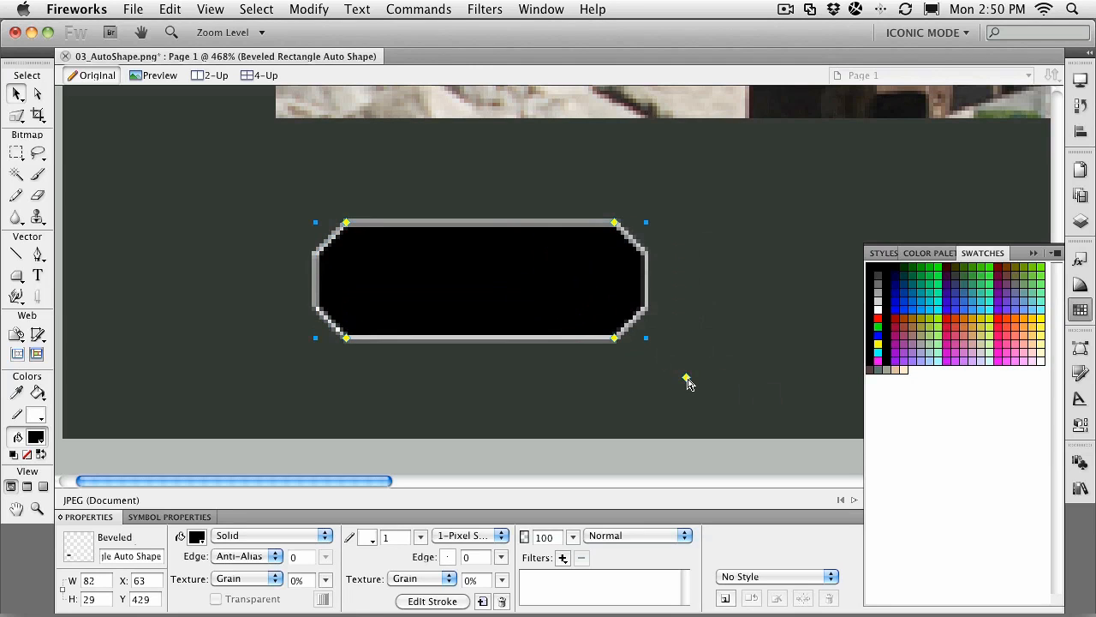
# Step: Give the beveled rectangle a bright blue fill and a golden brown stroke
pyautogui.click(197, 537)
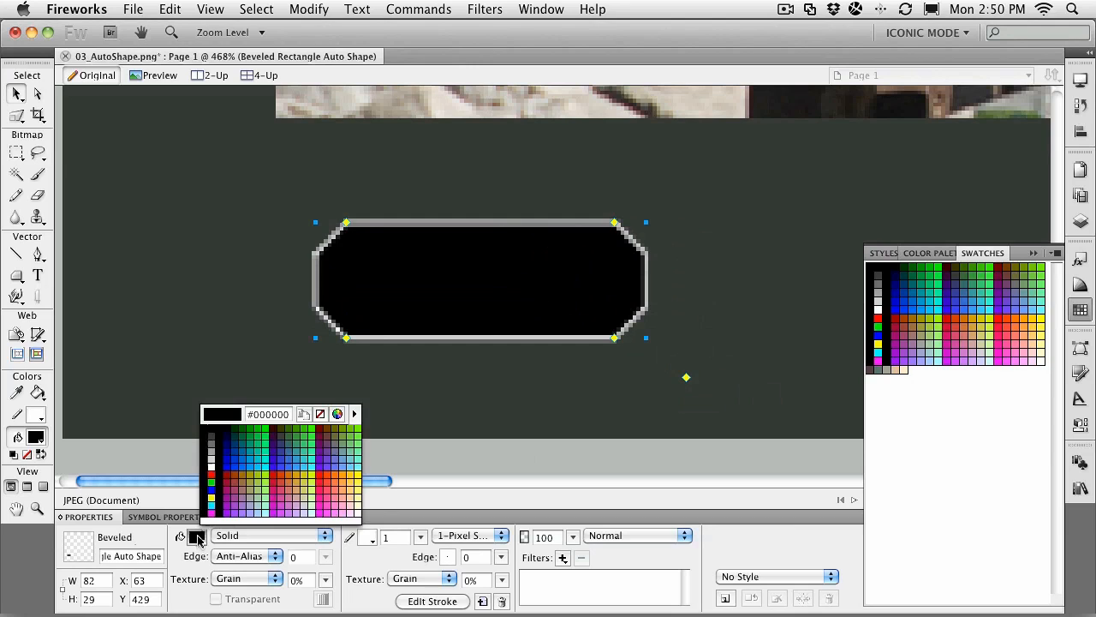
pyautogui.click(235, 465)
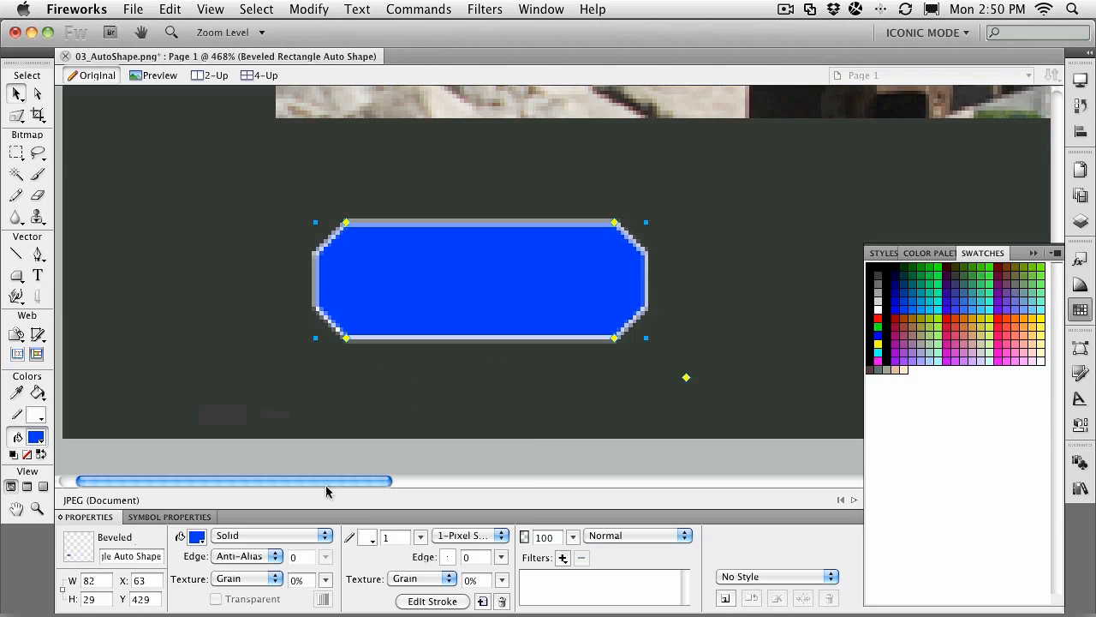
pyautogui.click(369, 537)
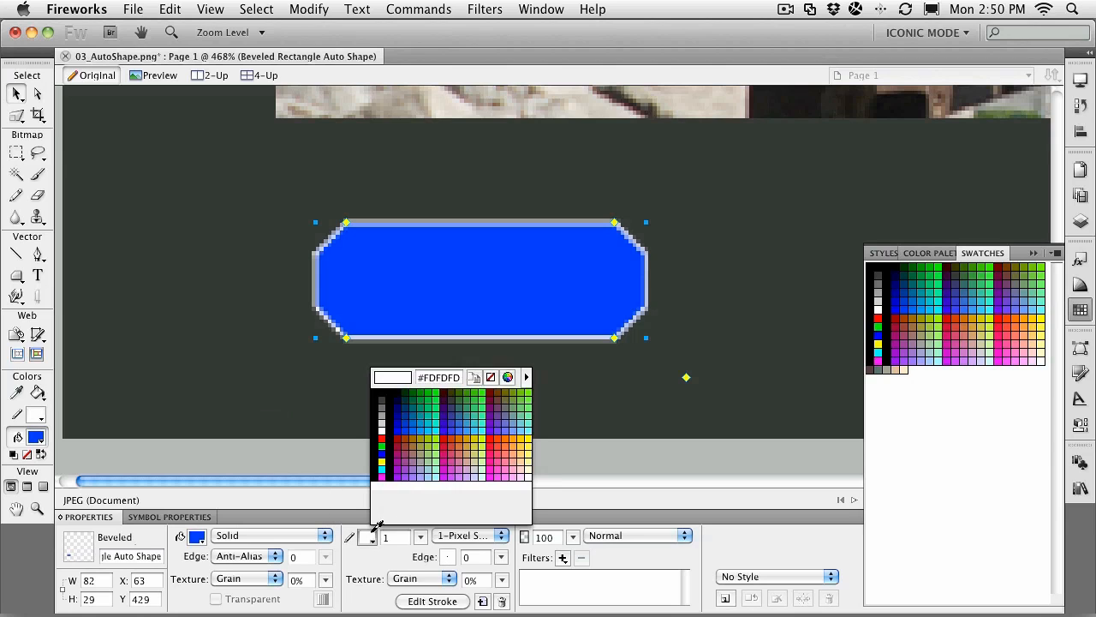
pyautogui.click(408, 436)
pyautogui.click(408, 398)
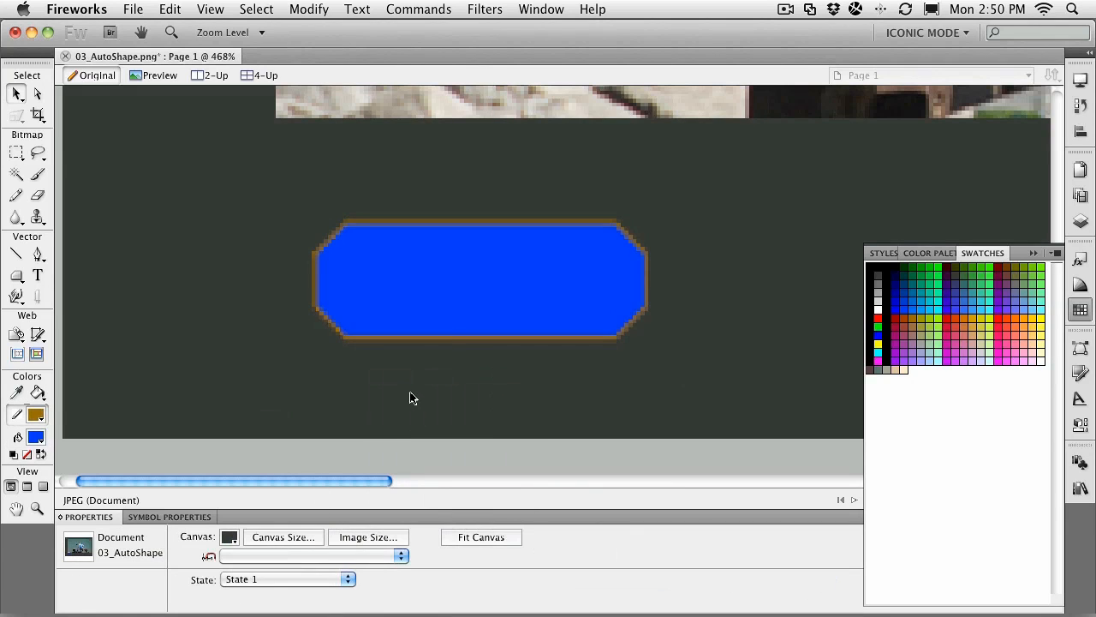
pyautogui.click(448, 318)
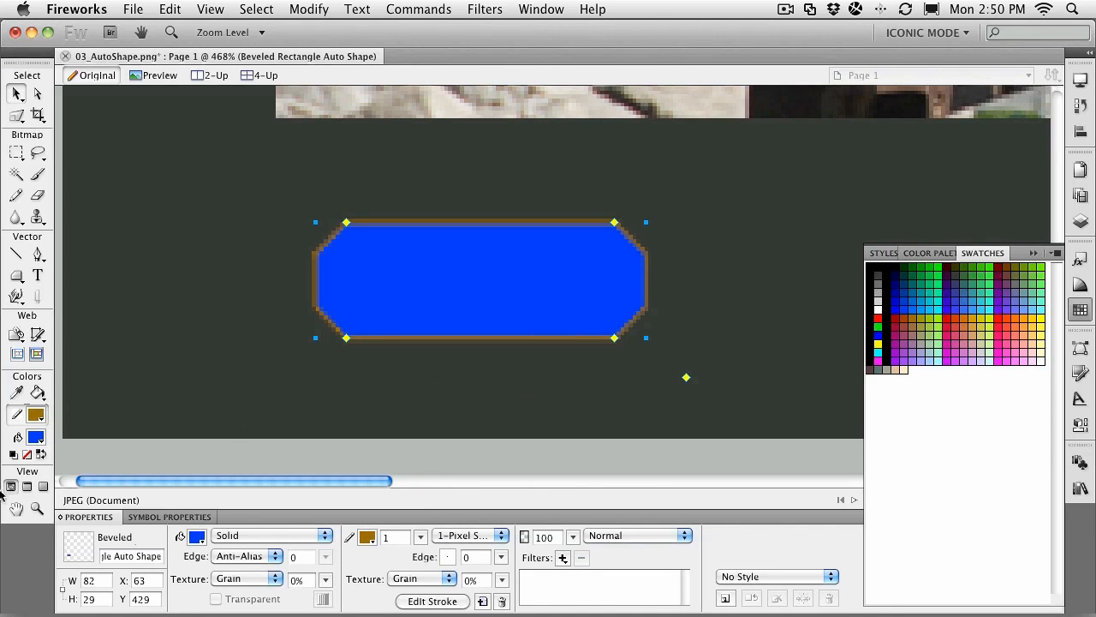
# Step: Draw a chamfer rectangle auto shape about 143 × 45 pixels to the right of the beveled rectangle
pyautogui.doubleClick(38, 510)
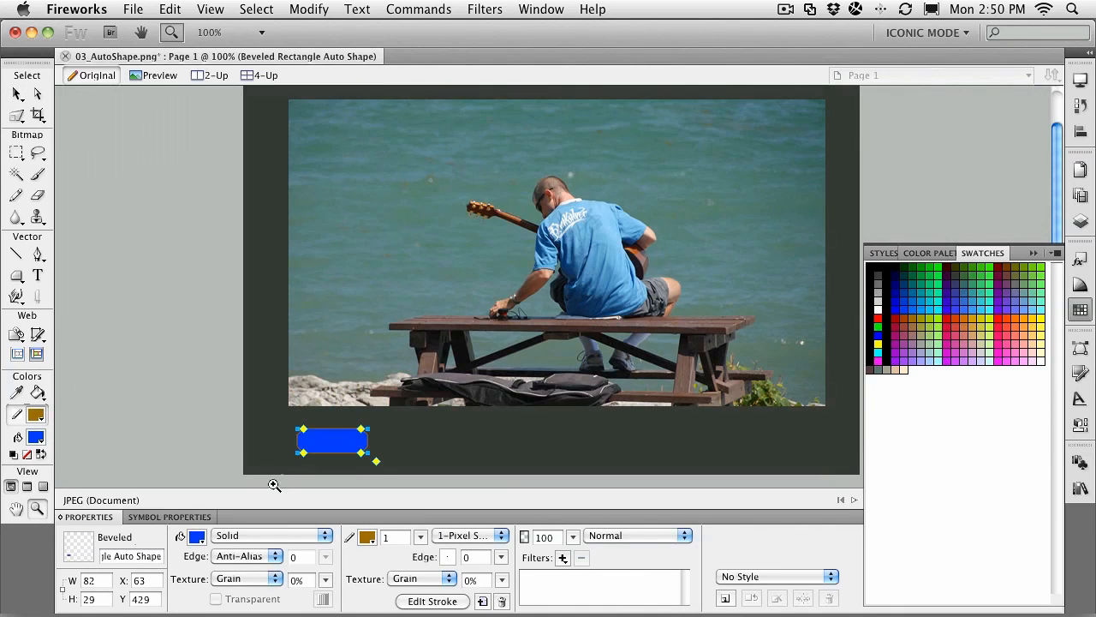
pyautogui.click(17, 95)
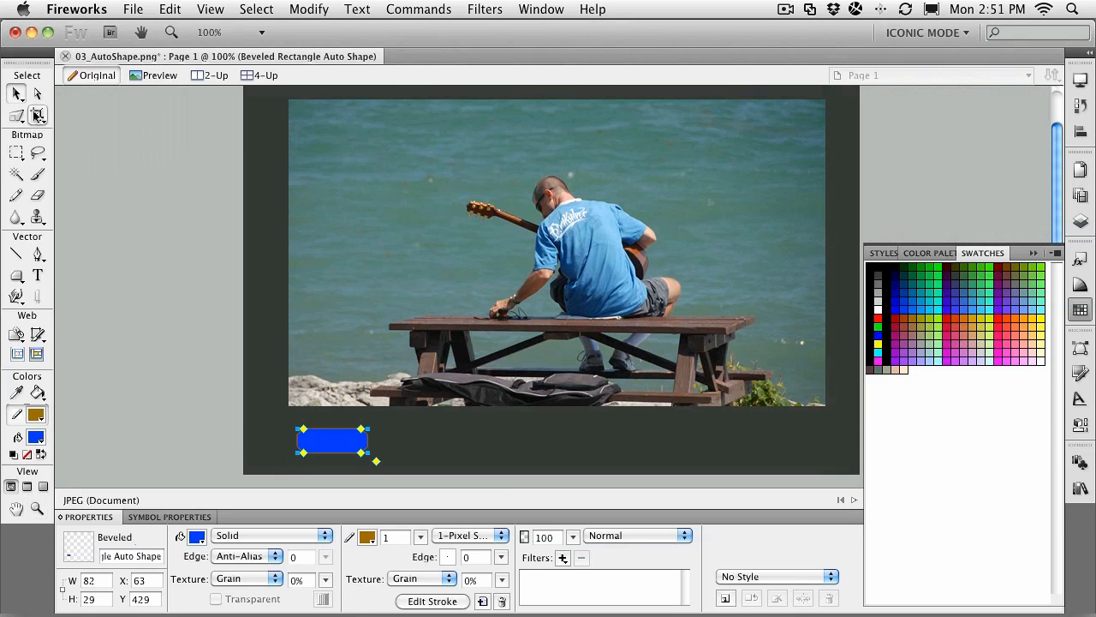
pyautogui.click(276, 443)
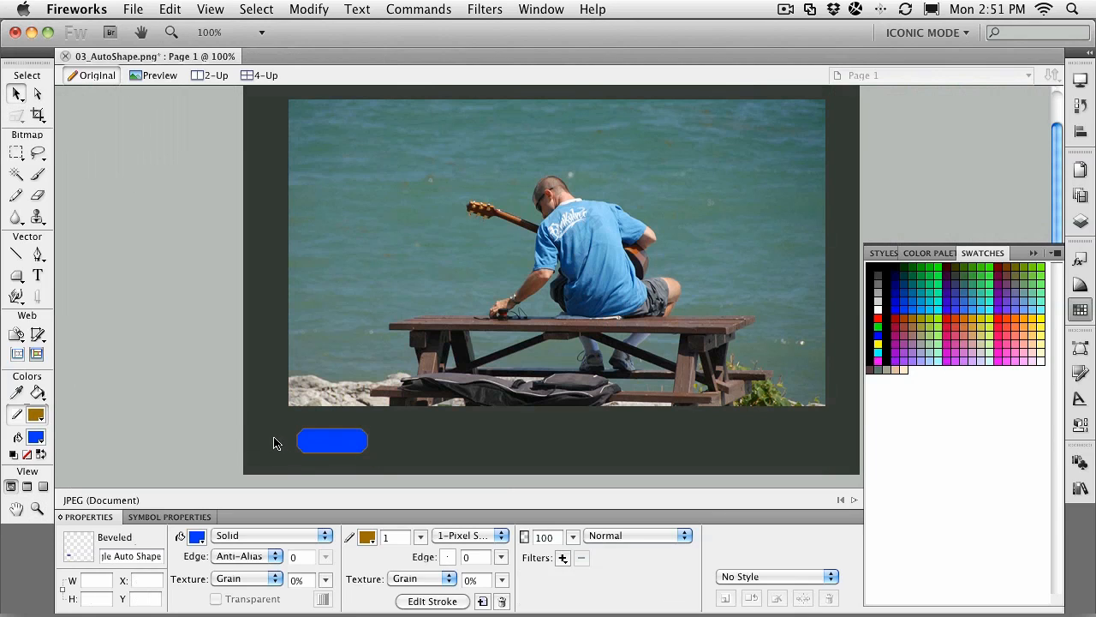
pyautogui.click(14, 280)
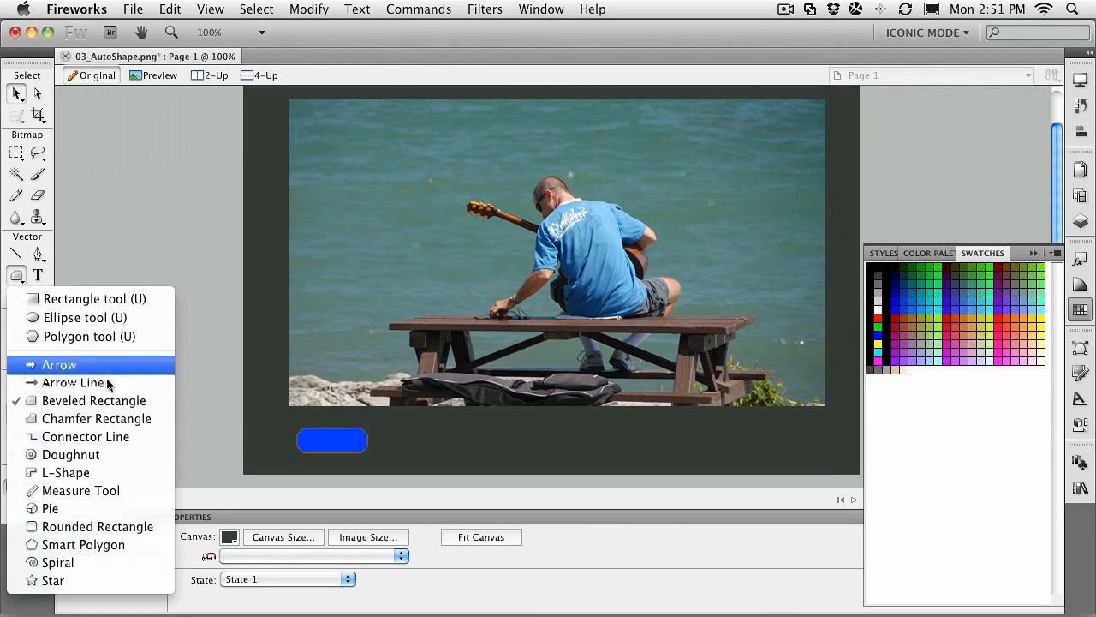
pyautogui.click(94, 422)
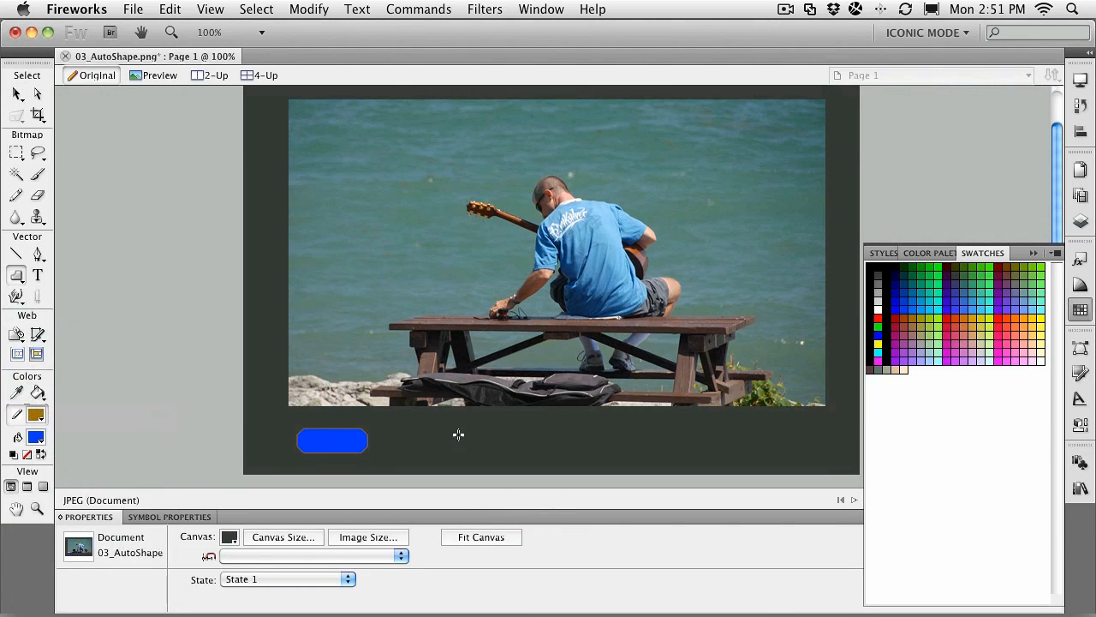
pyautogui.moveTo(422, 421); pyautogui.dragTo(546, 460)
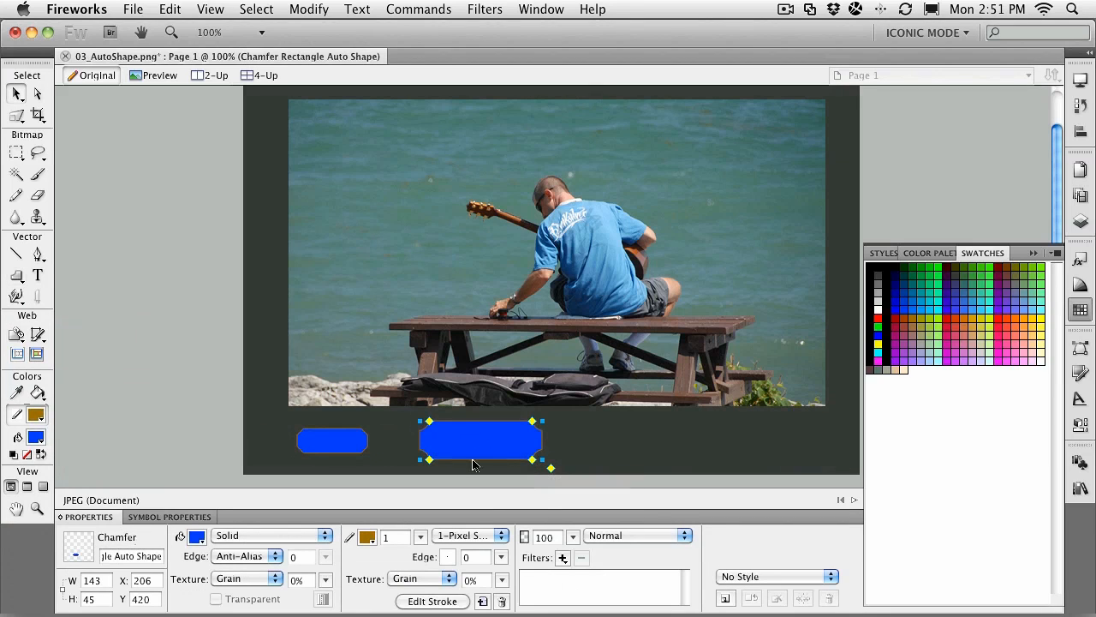
# Step: Switch the chamfer rectangle's corners from concave to straight bevels and resize the shape to about 136 × 48 pixels
pyautogui.click(37, 508)
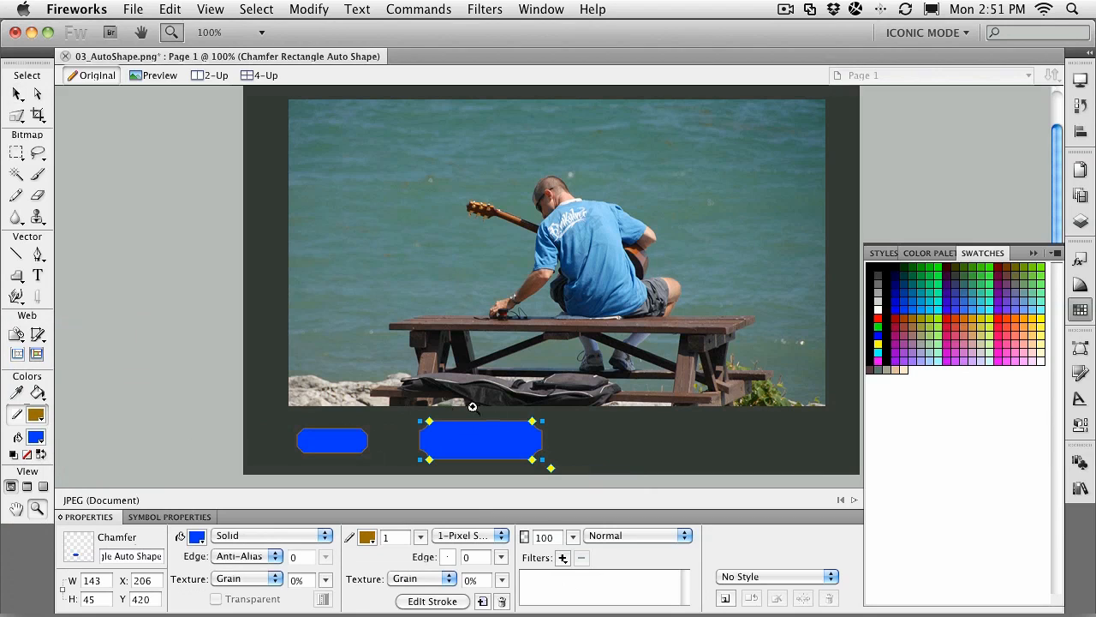
pyautogui.moveTo(402, 406); pyautogui.dragTo(585, 485)
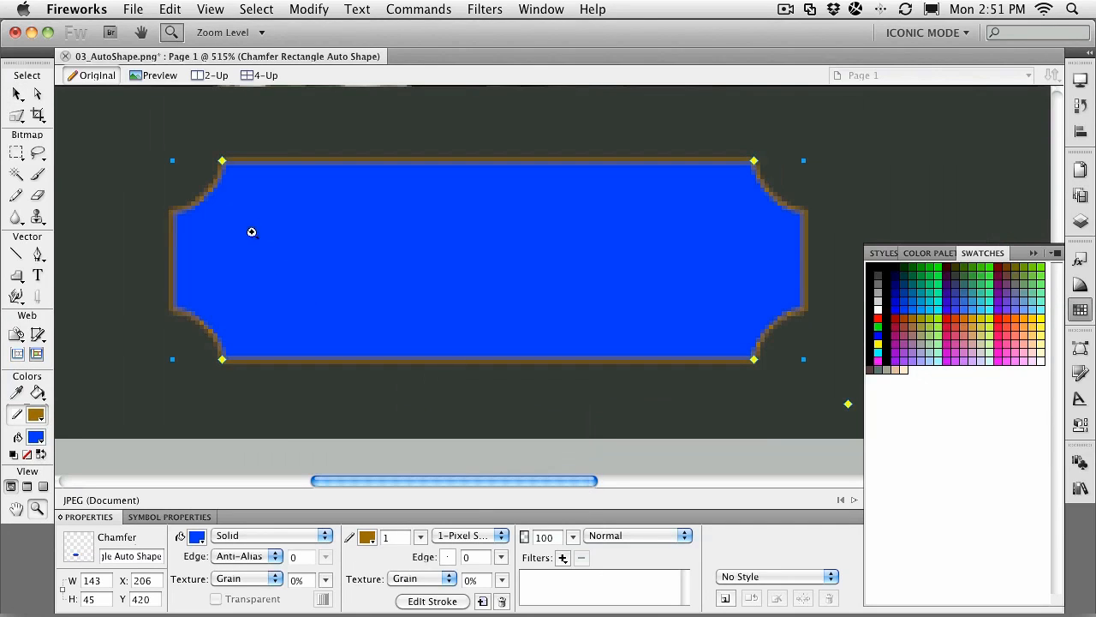
pyautogui.click(19, 94)
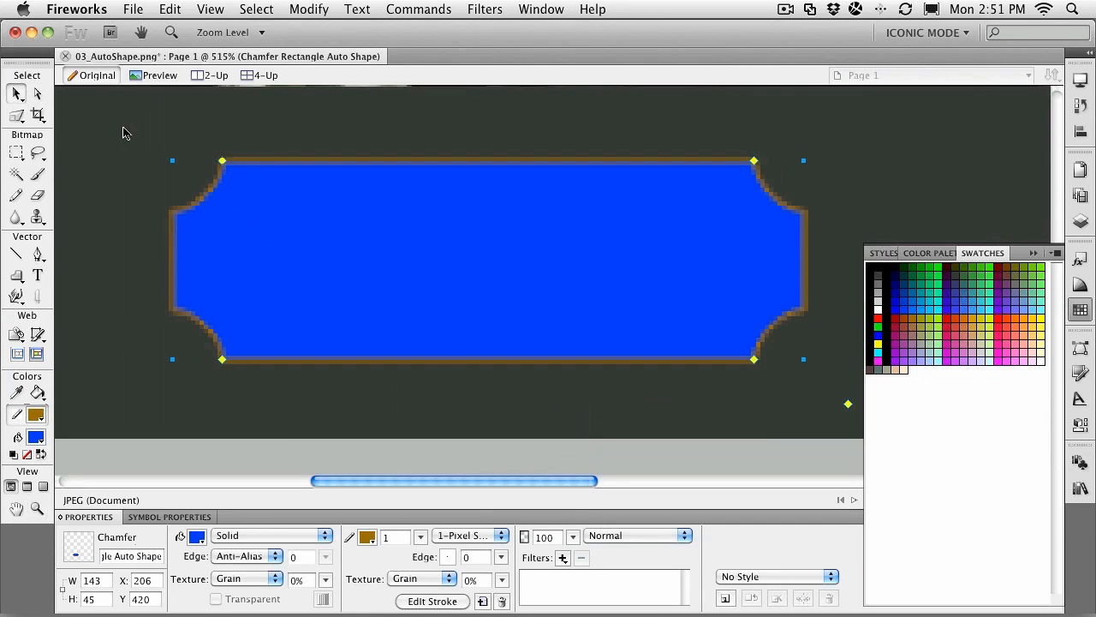
pyautogui.moveTo(222, 163)
pyautogui.mouseDown()
pyautogui.moveTo(311, 169)
pyautogui.moveTo(140, 164)
pyautogui.moveTo(228, 168)
pyautogui.moveTo(219, 163)
pyautogui.mouseUp()
pyautogui.click(219, 162)
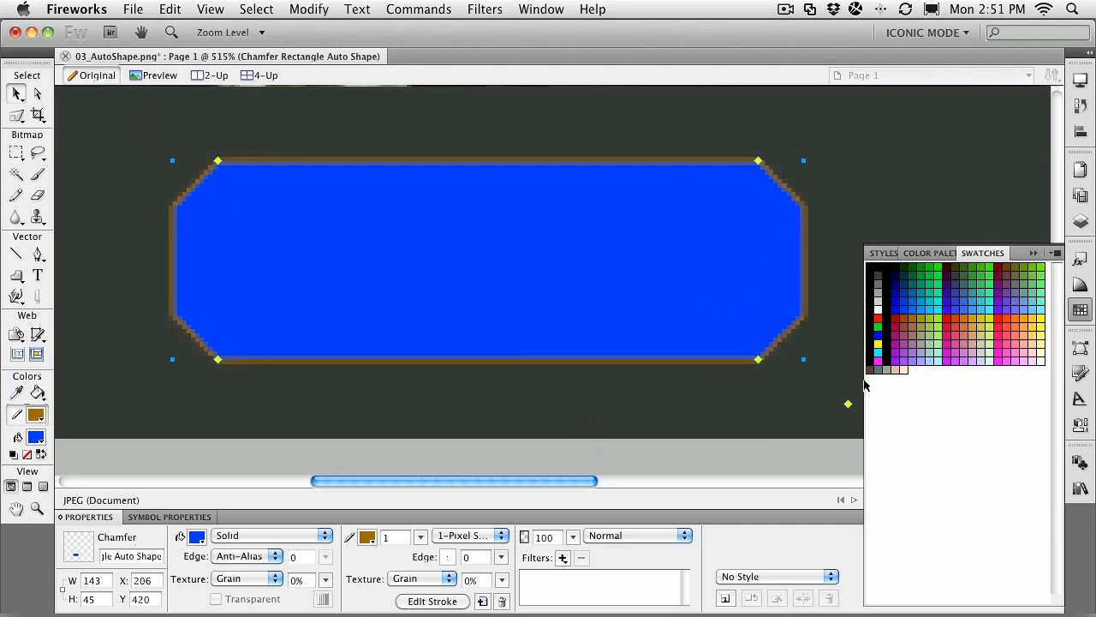
pyautogui.click(1033, 253)
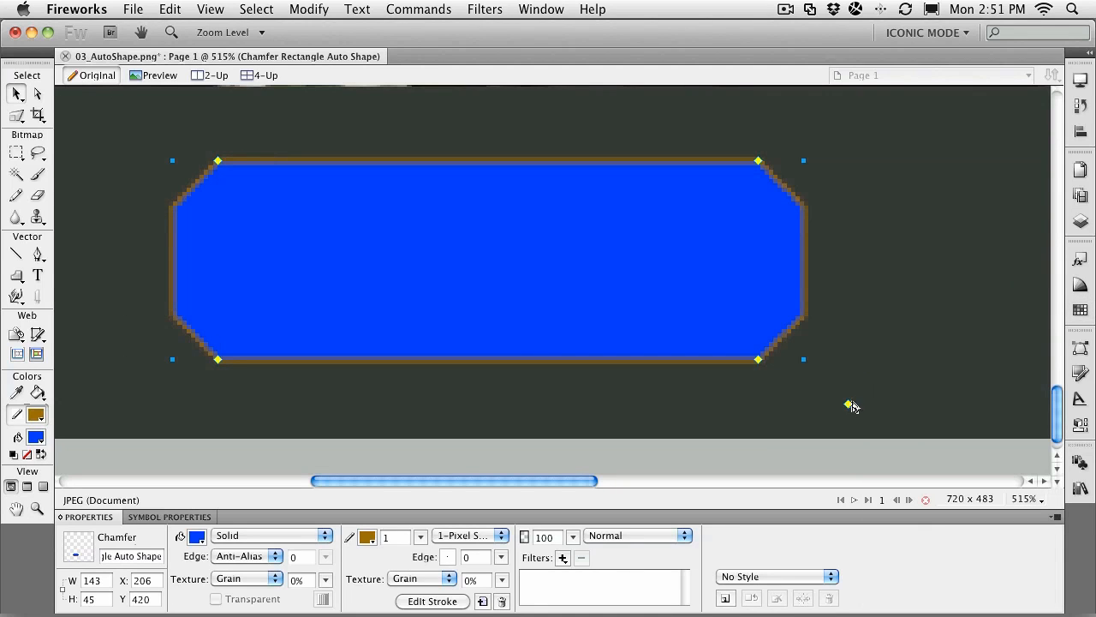
pyautogui.moveTo(849, 405); pyautogui.dragTo(816, 419)
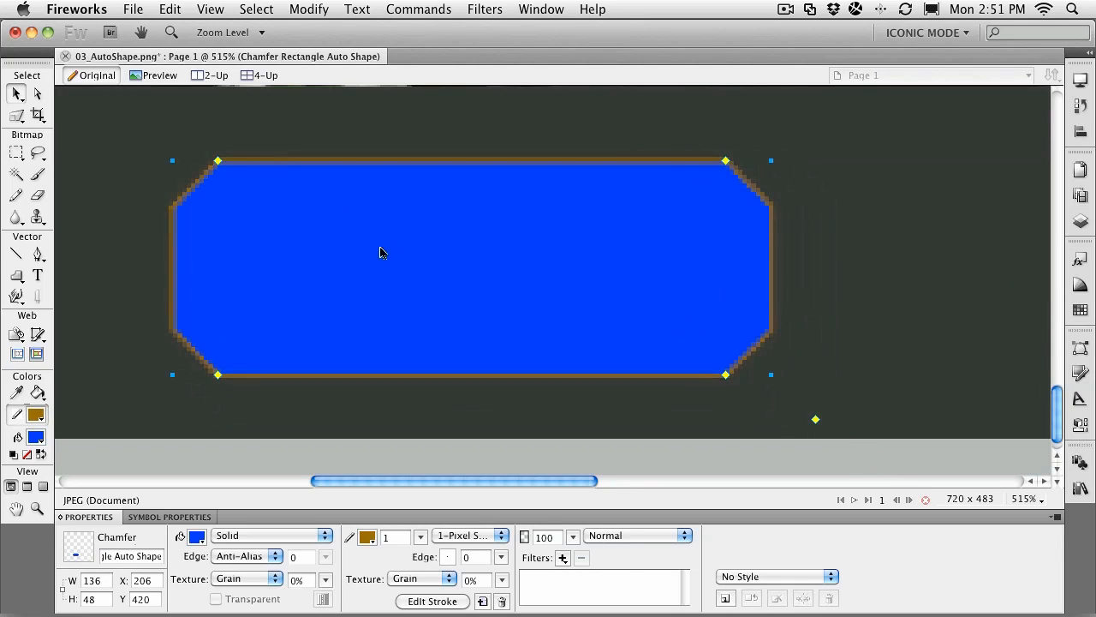
# Step: Draw a doughnut auto shape about 62 × 62 pixels to the right of the chamfer rectangle
pyautogui.doubleClick(37, 508)
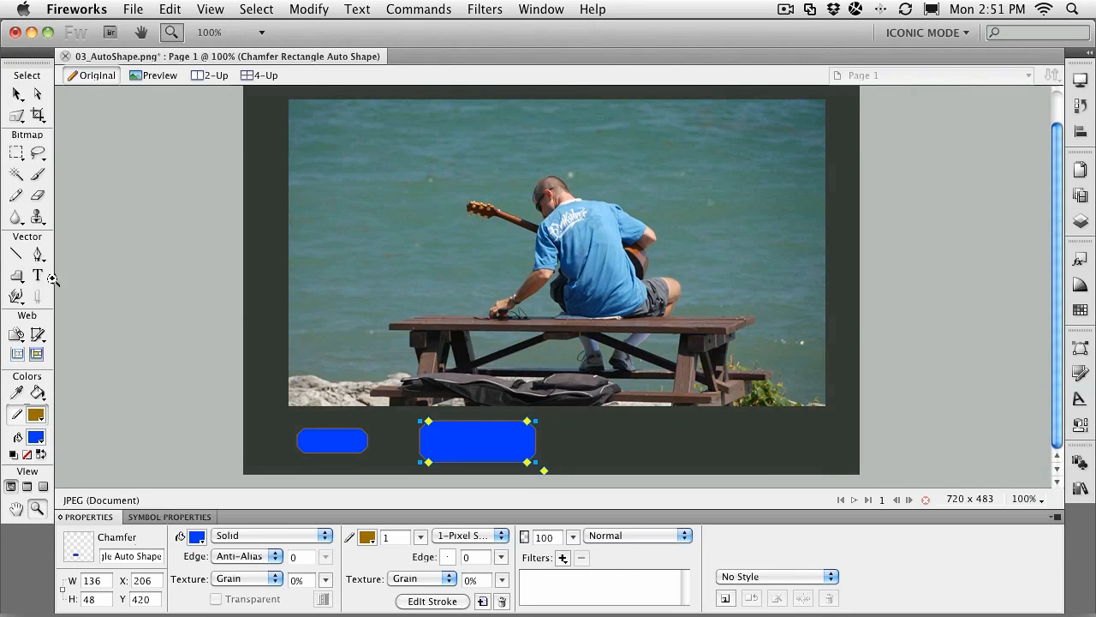
pyautogui.click(19, 275)
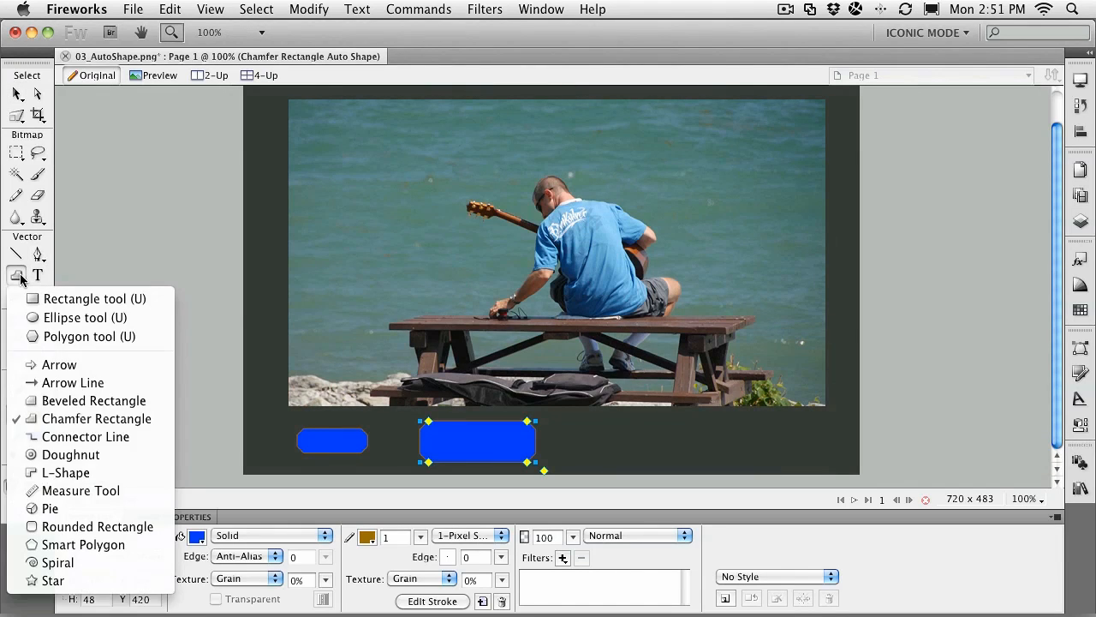
pyautogui.click(81, 454)
pyautogui.moveTo(605, 421); pyautogui.dragTo(656, 448)
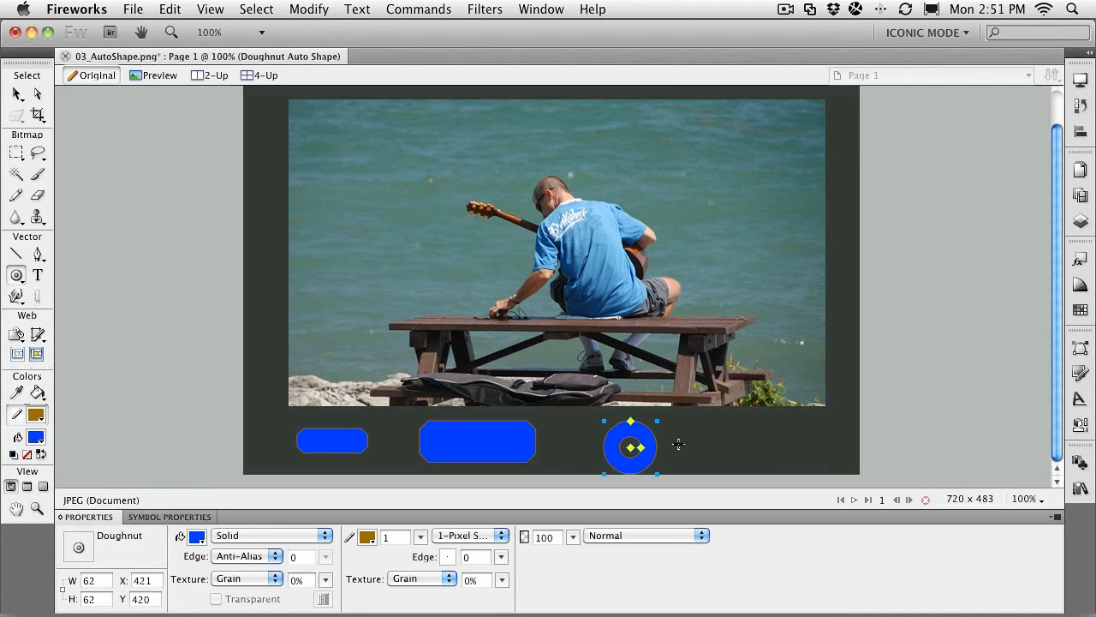
# Step: Move the doughnut slightly up to Y 412 and widen its hole to make a thinner ring
pyautogui.click(18, 95)
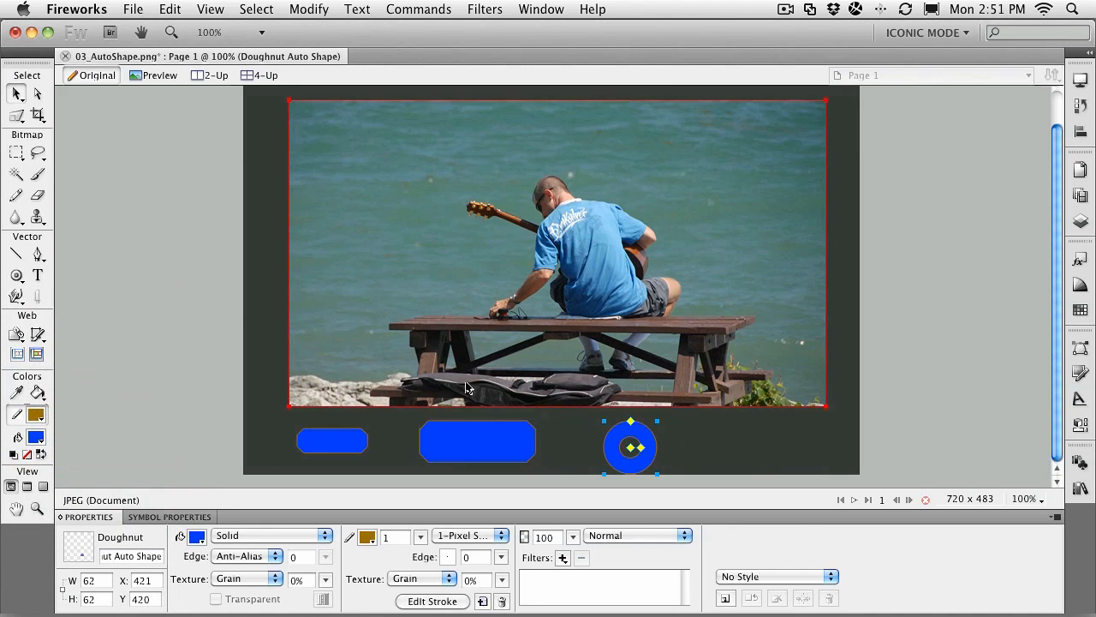
pyautogui.moveTo(617, 450); pyautogui.dragTo(650, 441)
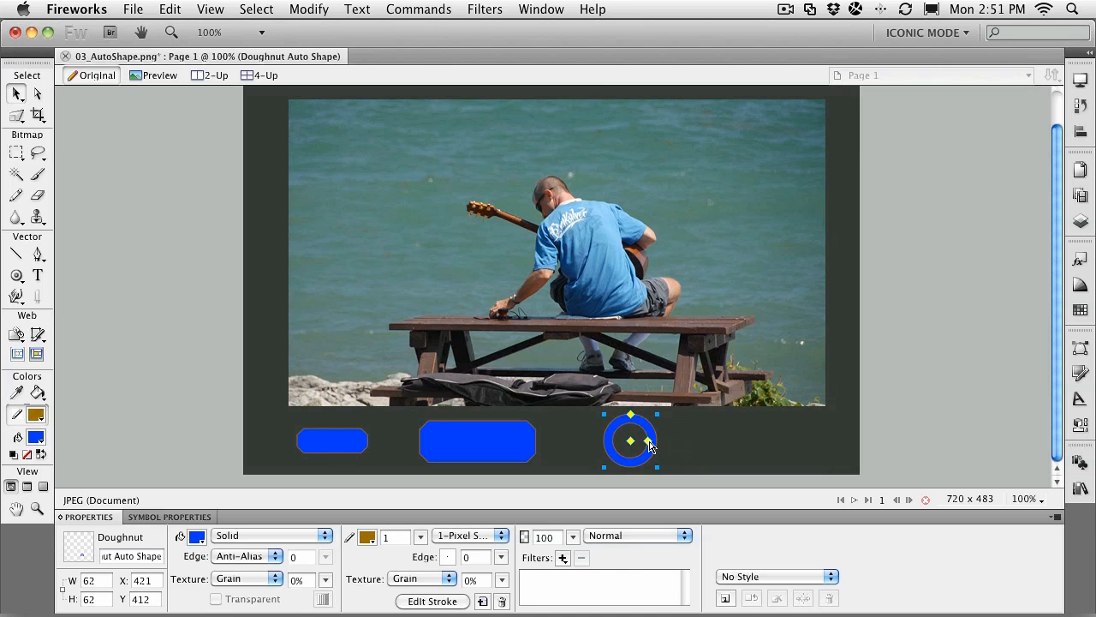
# Step: Split the doughnut's ring into separate sectors, keeping the full circle, and check it deselected and selected
pyautogui.moveTo(631, 417); pyautogui.dragTo(610, 439)
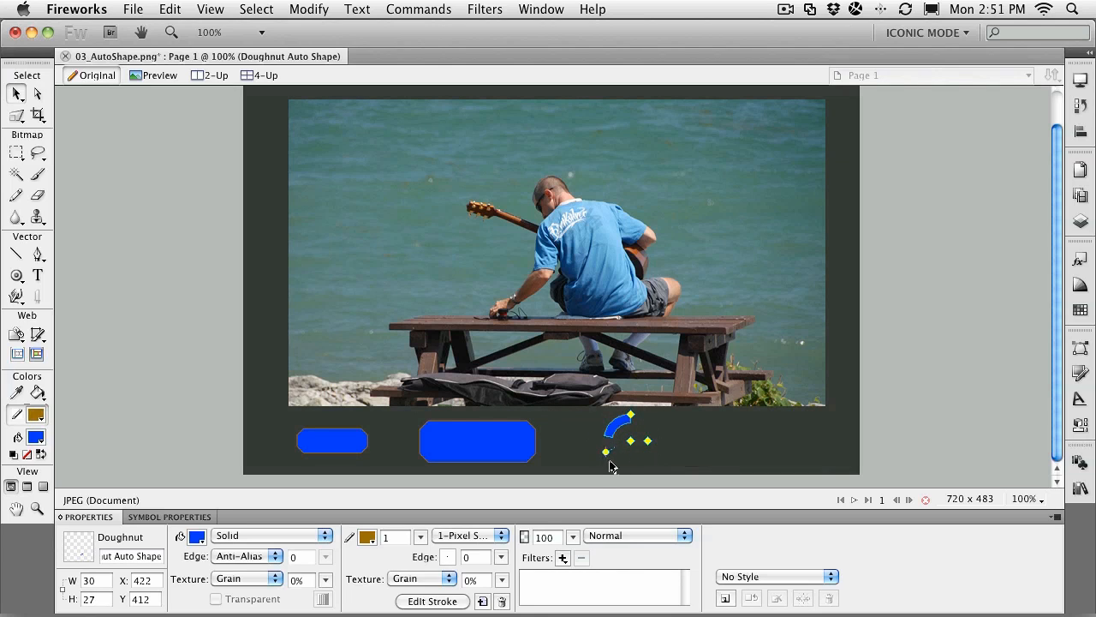
pyautogui.click(631, 416)
pyautogui.moveTo(631, 418); pyautogui.dragTo(661, 458)
pyautogui.click(668, 454)
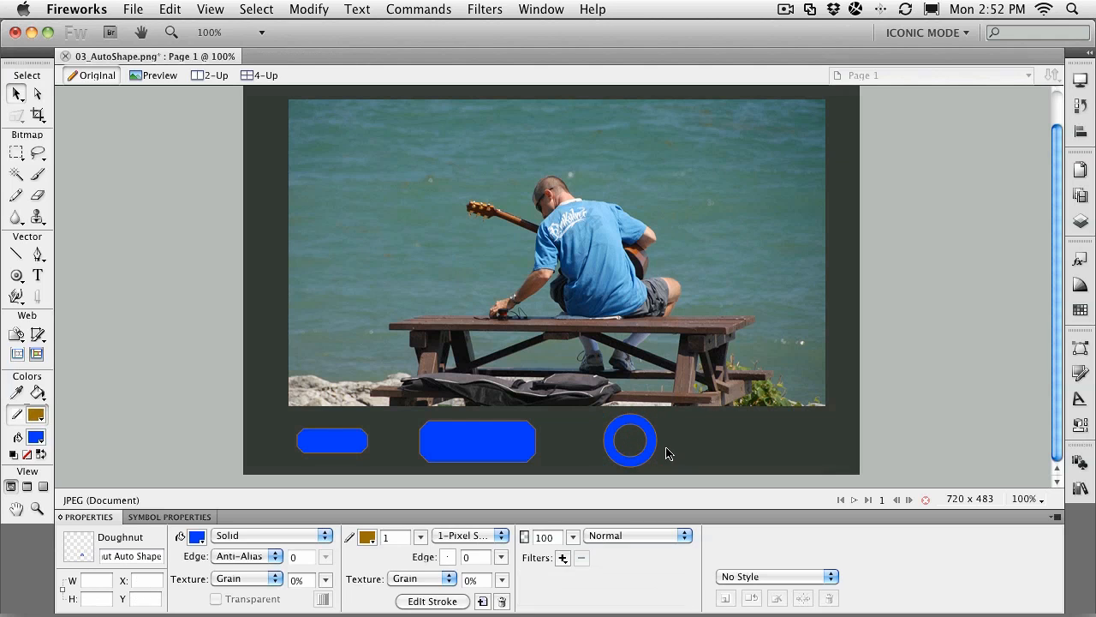
pyautogui.click(652, 428)
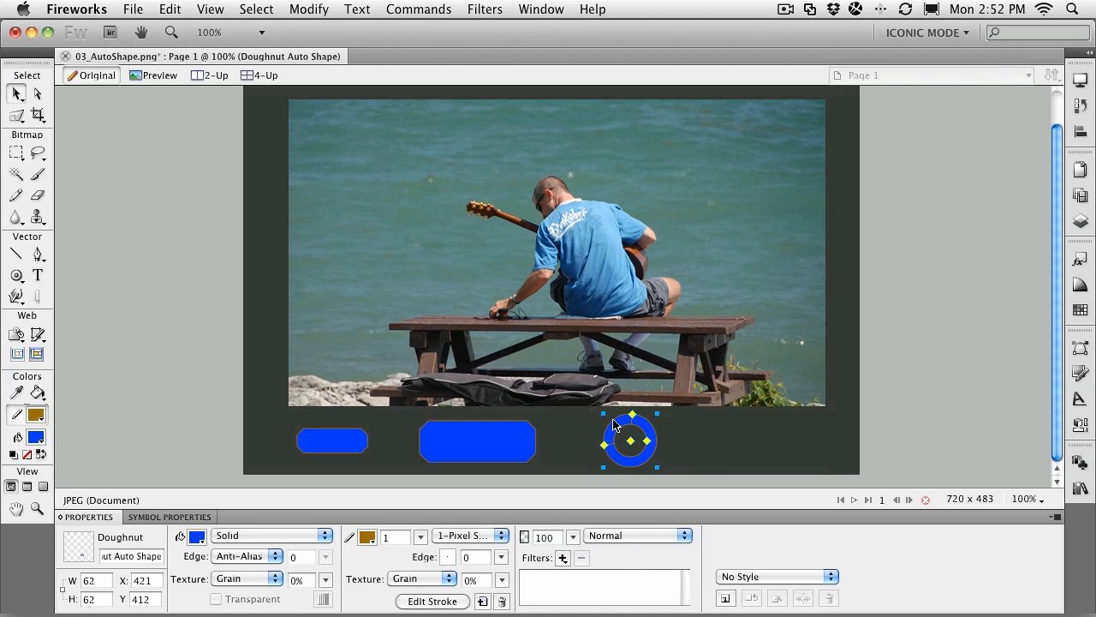
# Step: Draw a five-pointed star auto shape about 51 × 49 pixels to the right of the doughnut
pyautogui.click(17, 276)
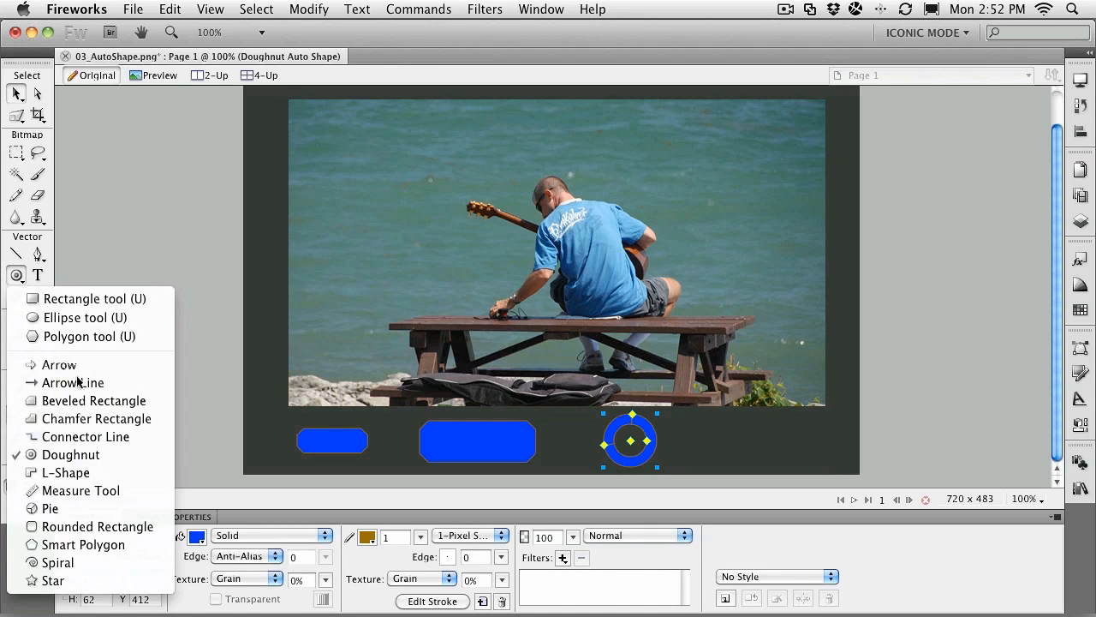
pyautogui.click(52, 580)
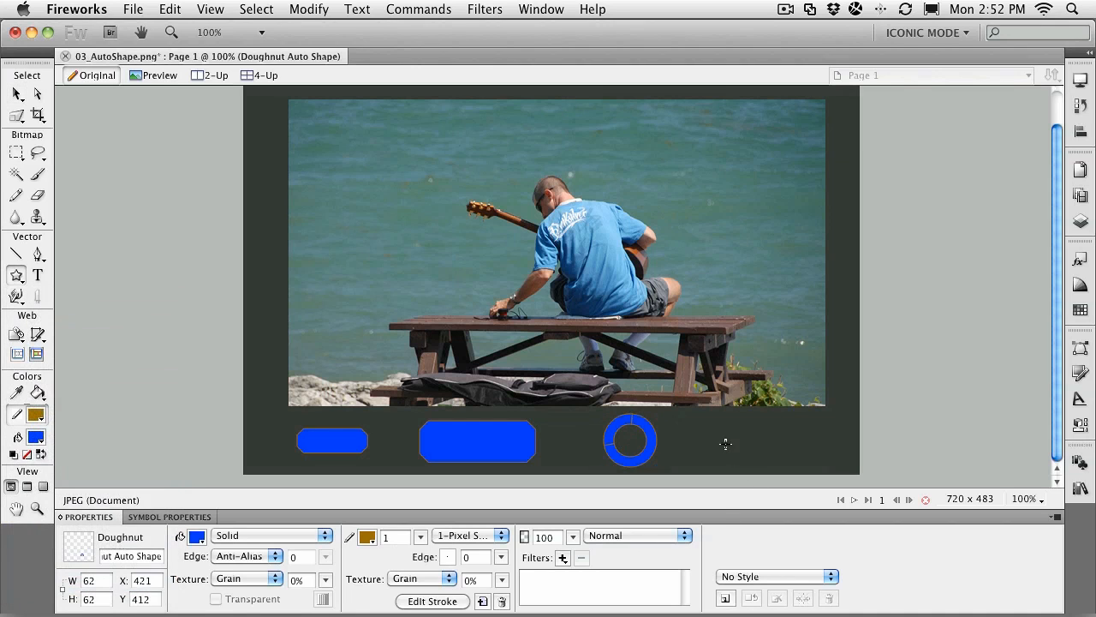
pyautogui.press('super+d')
pyautogui.moveTo(719, 430); pyautogui.dragTo(752, 451)
pyautogui.moveTo(752, 451); pyautogui.dragTo(752, 452)
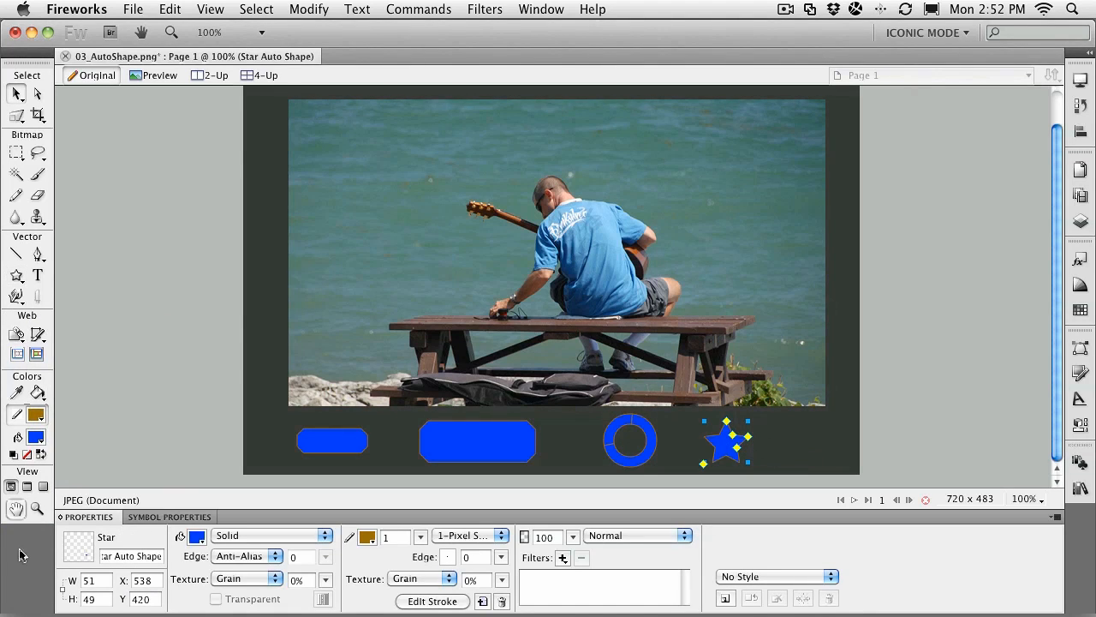
# Step: Reshape the star with slimmer, deeper-cut arms by pulling its inner vertices inward, and resize its points to about 49 × 46 pixels overall
pyautogui.click(37, 509)
pyautogui.moveTo(677, 400); pyautogui.dragTo(785, 484)
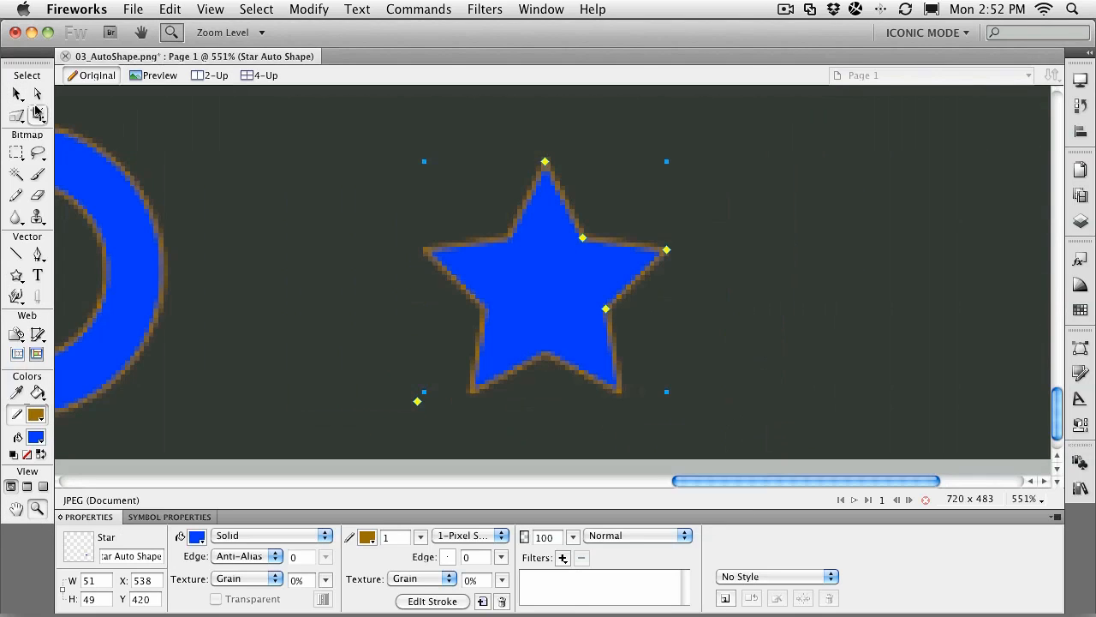
pyautogui.click(15, 96)
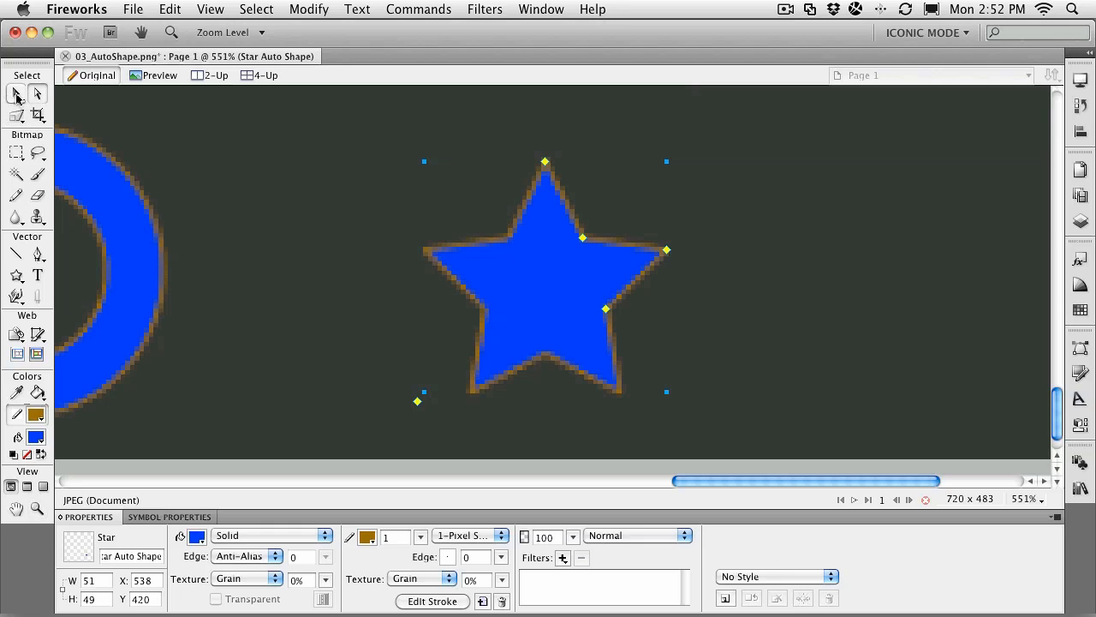
pyautogui.moveTo(581, 242); pyautogui.dragTo(542, 254)
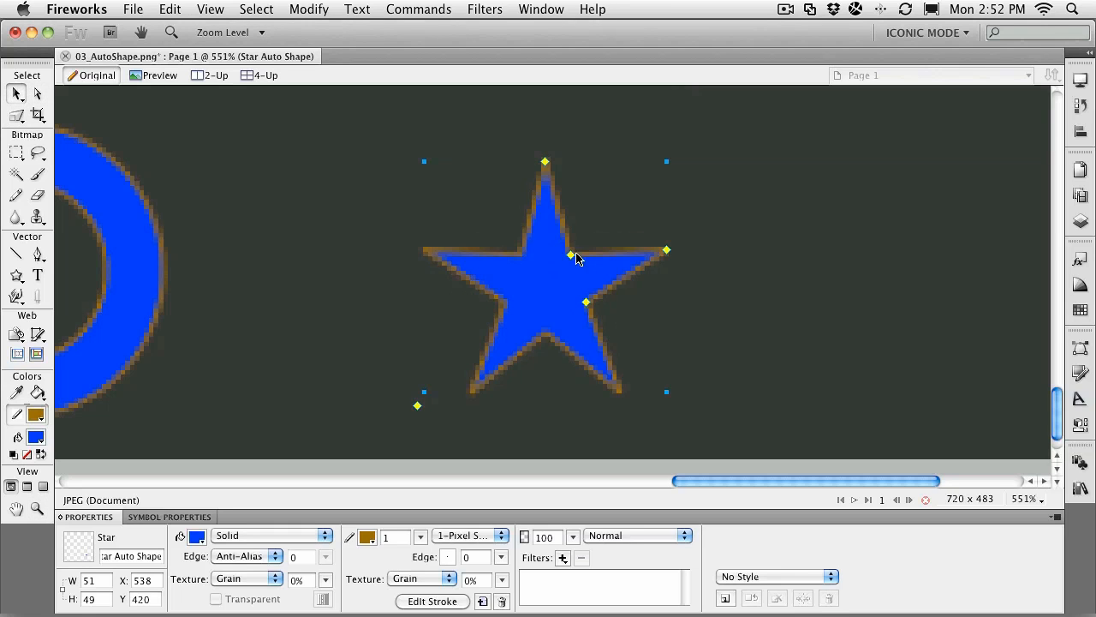
pyautogui.moveTo(541, 168); pyautogui.dragTo(566, 151)
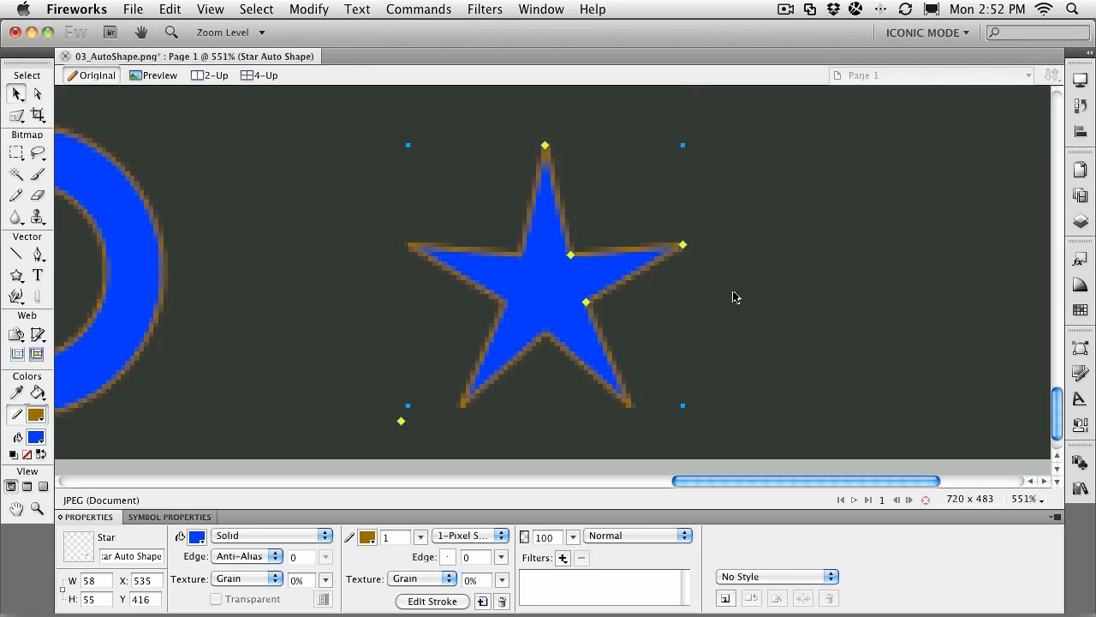
pyautogui.moveTo(685, 246); pyautogui.dragTo(662, 272)
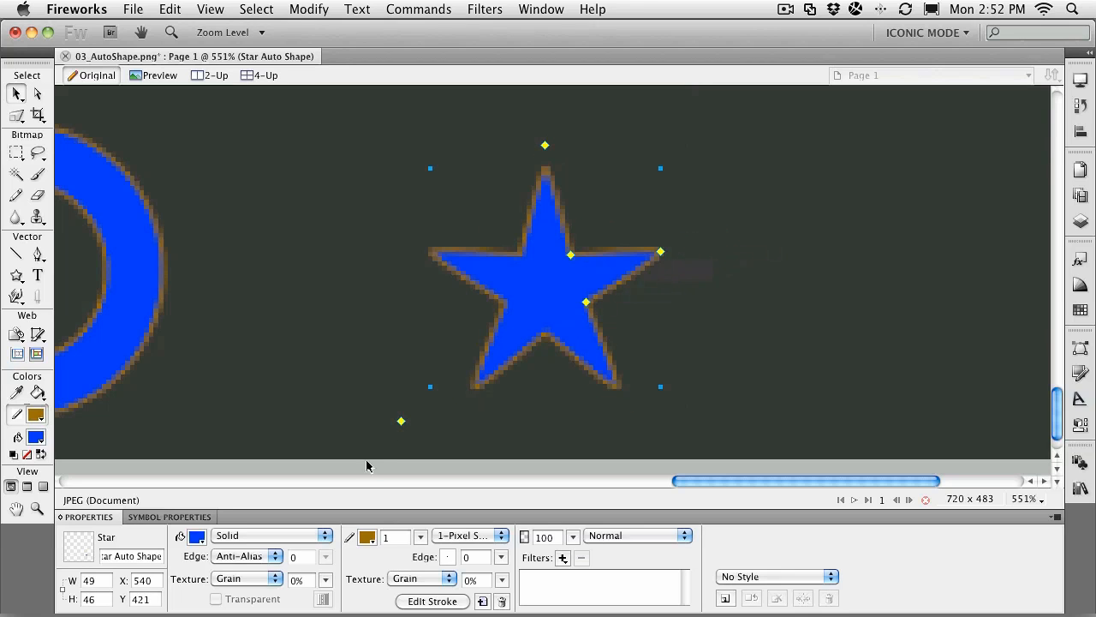
# Step: Increase the star's number of points to 17 to make a starburst, and deselect it at 100% view
pyautogui.moveTo(401, 421); pyautogui.dragTo(399, 349)
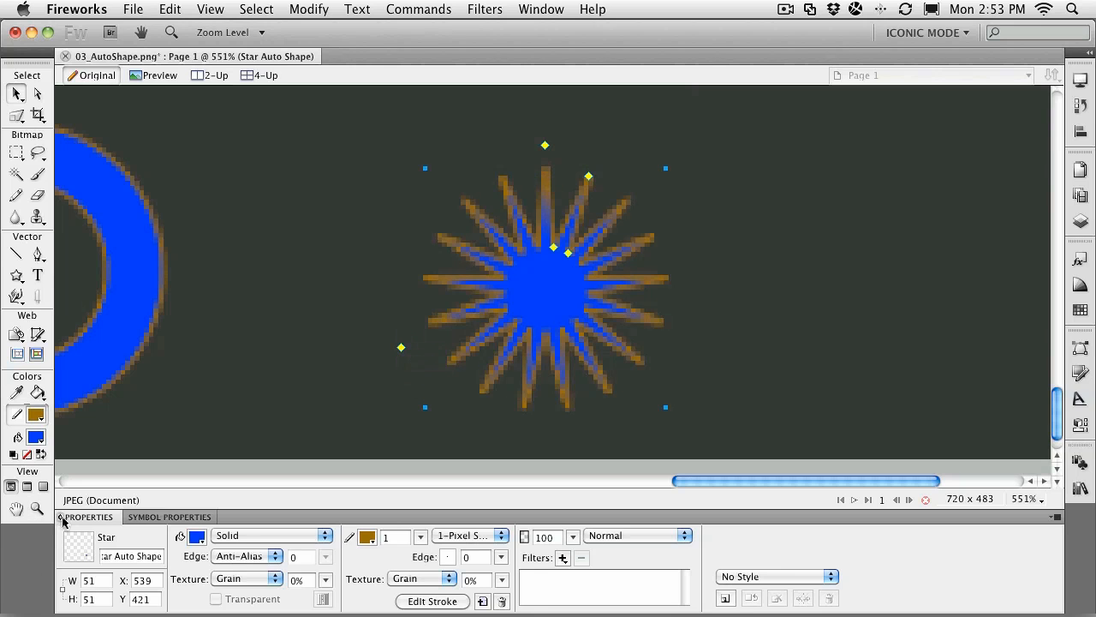
pyautogui.doubleClick(38, 509)
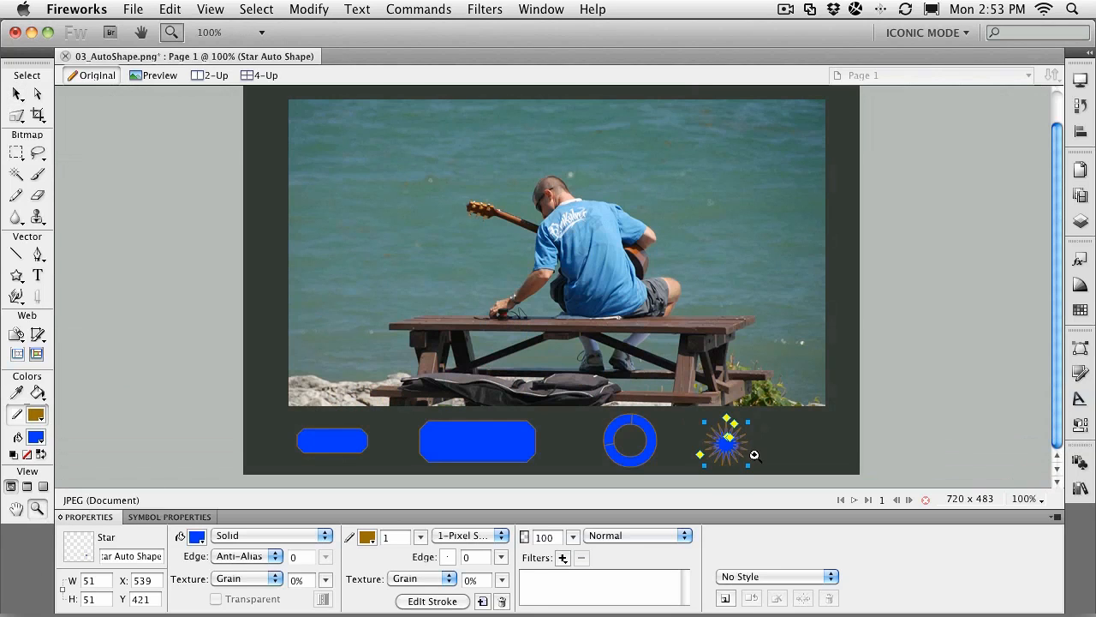
pyautogui.click(17, 95)
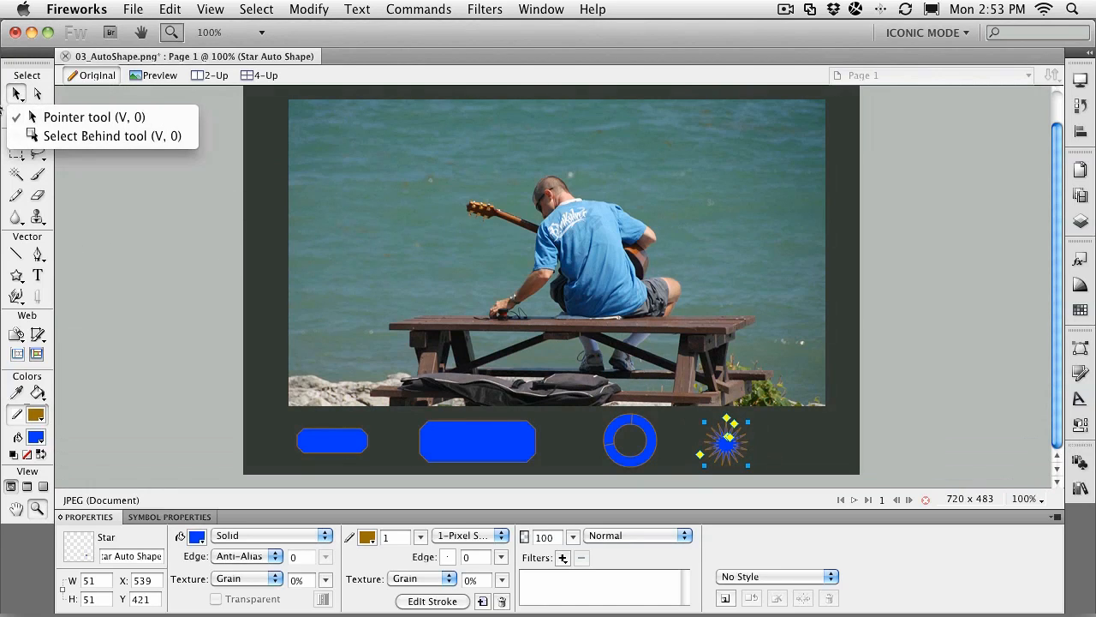
pyautogui.click(77, 117)
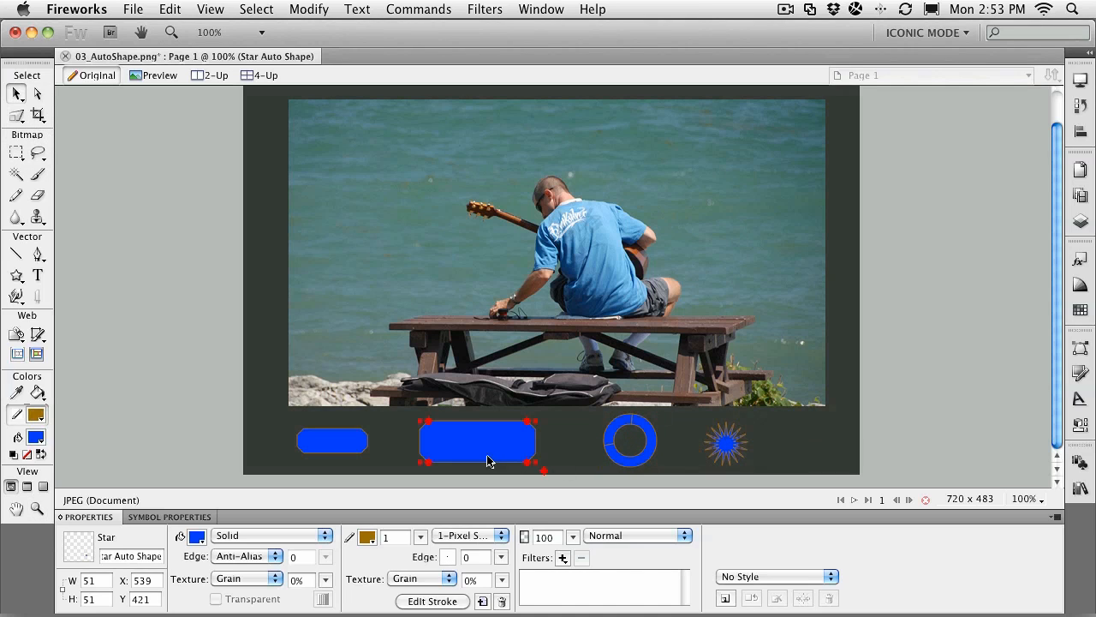
pyautogui.press('super+d')
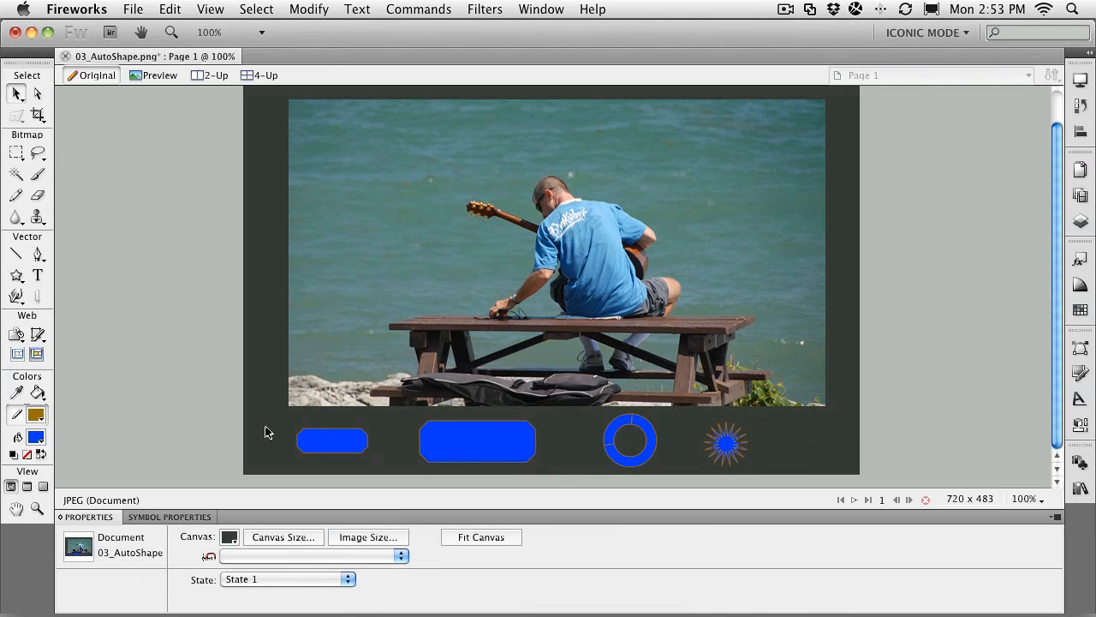